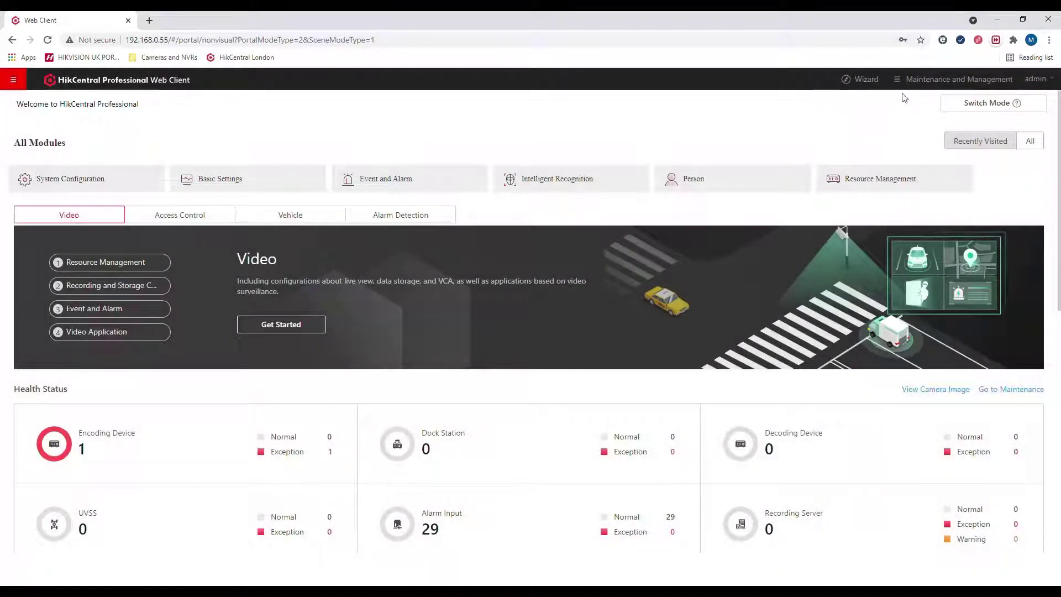
Step: In License Details, assign the facial recognition camera license to DS-2TD2617-6PAI under DeepinMind NVR and save
mouse_move(930, 82)
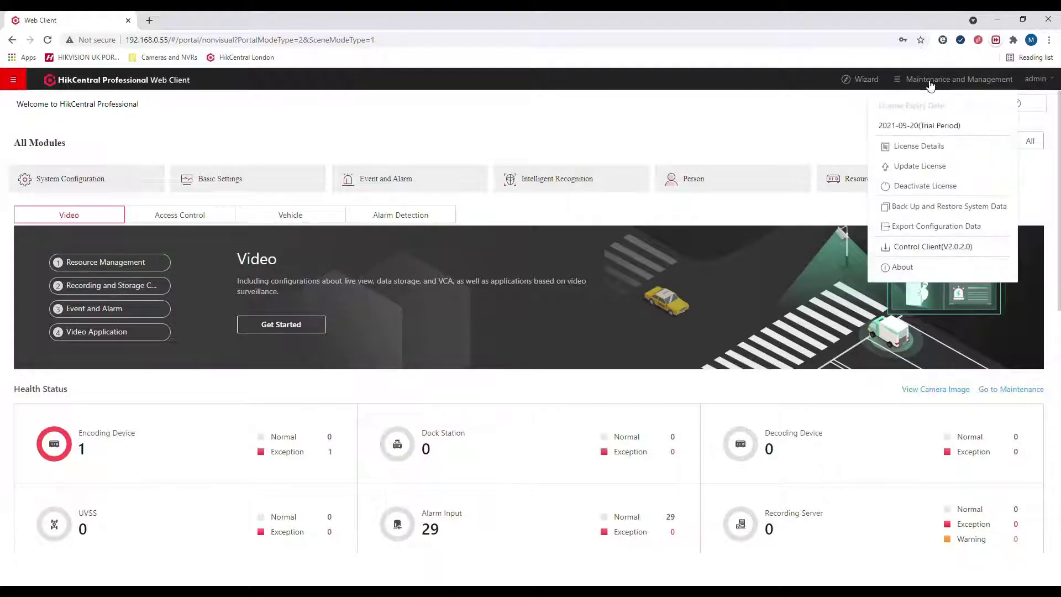
click(930, 146)
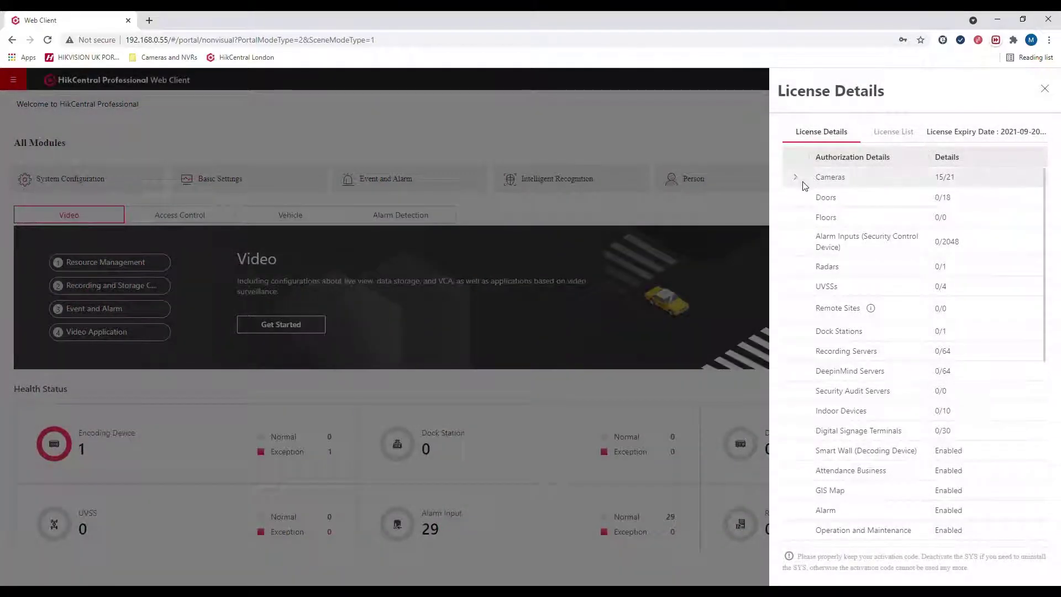
click(803, 186)
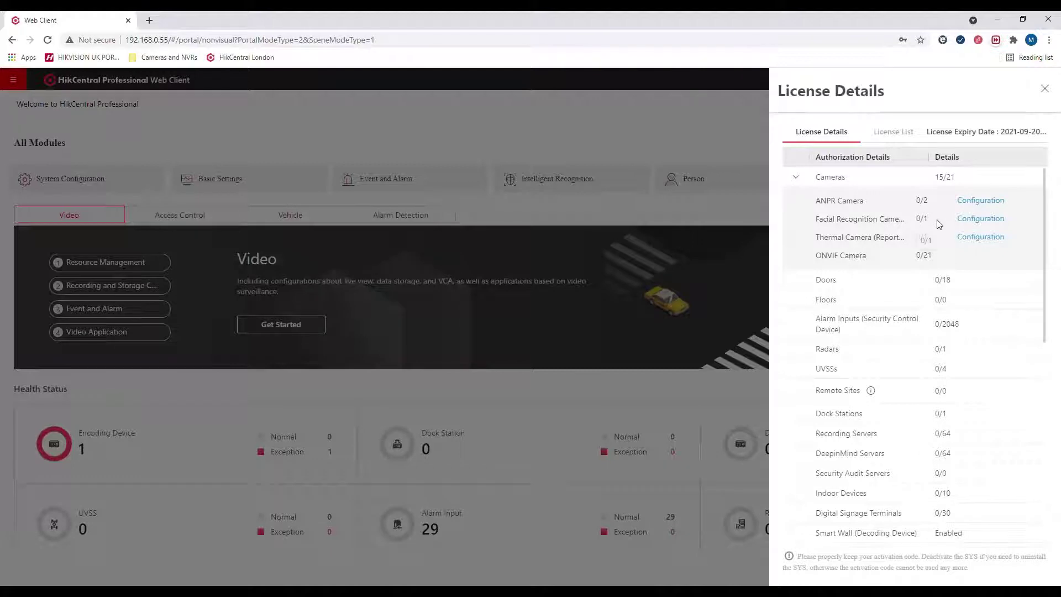
click(973, 220)
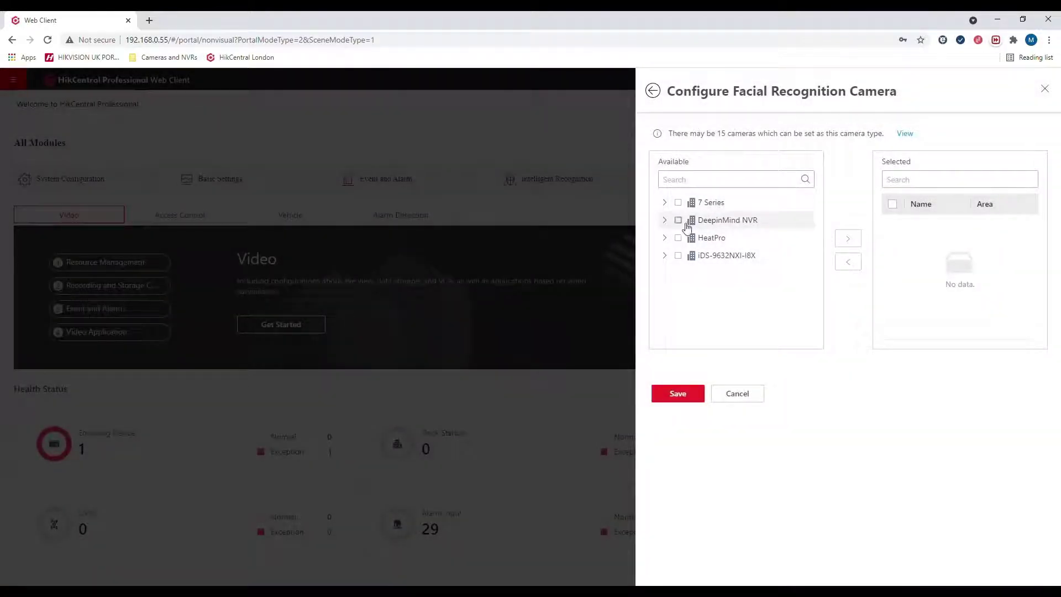
click(666, 220)
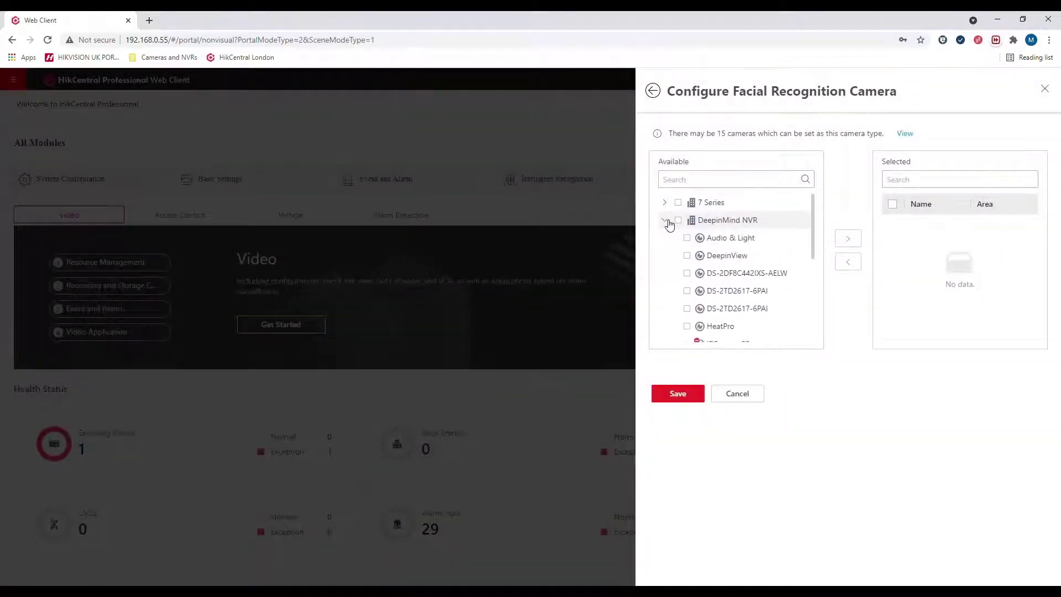
click(687, 292)
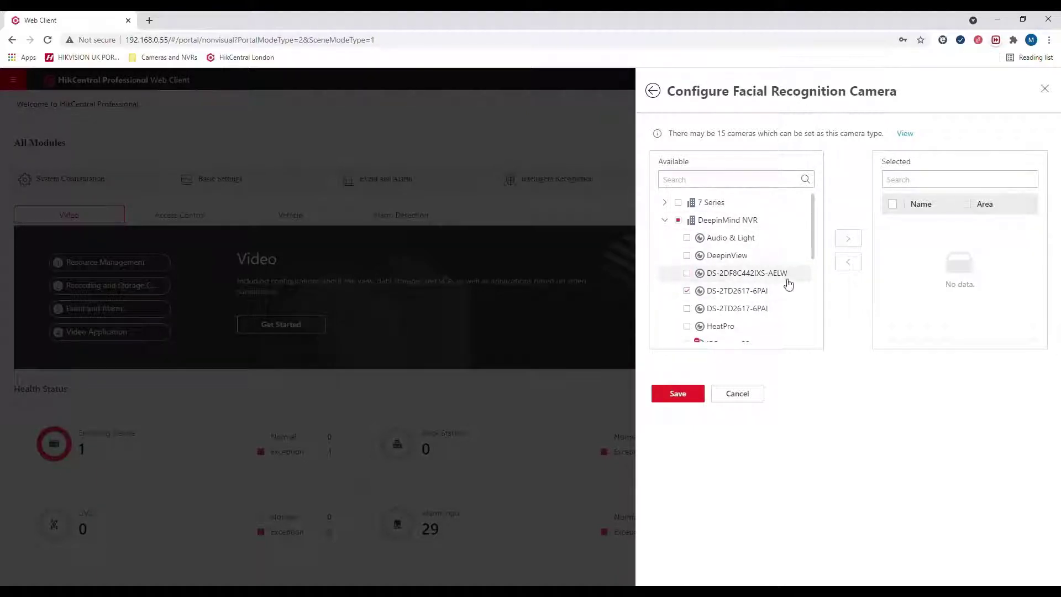
click(853, 243)
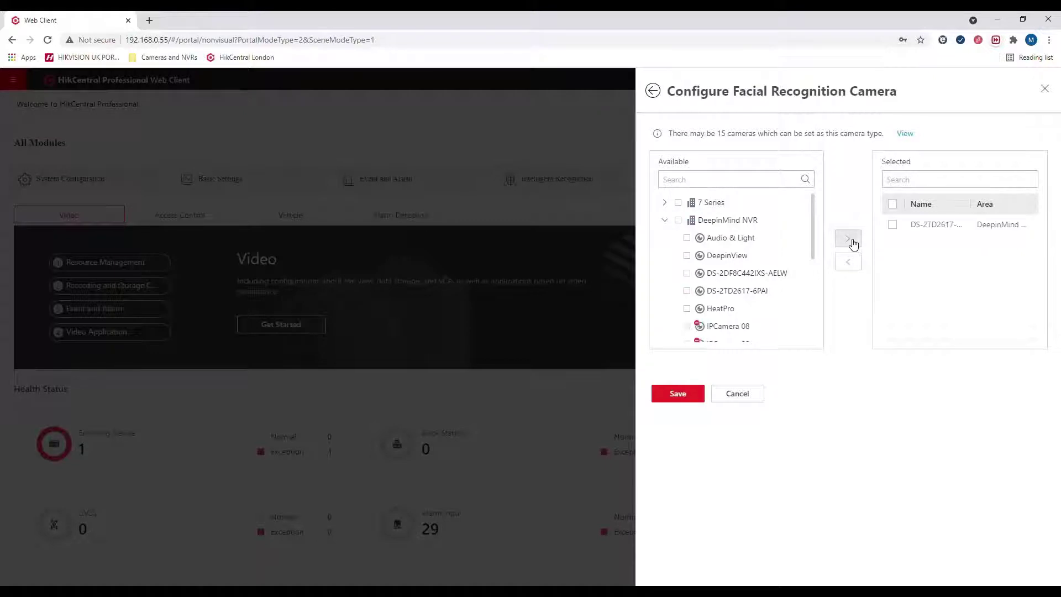
click(680, 393)
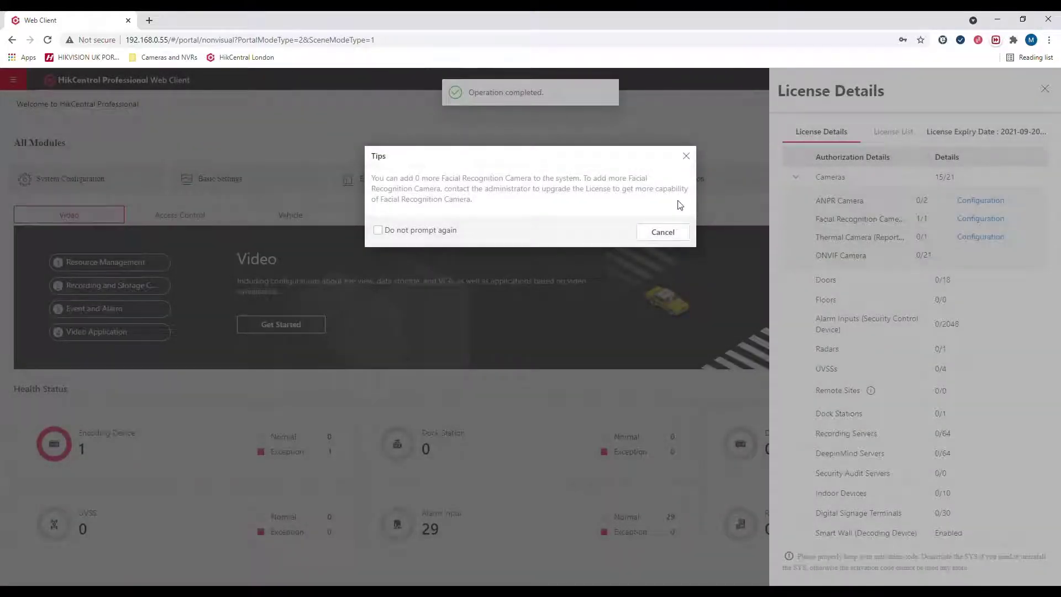
Step: Dismiss the license tip and go to the Face Comparison Group page
click(685, 157)
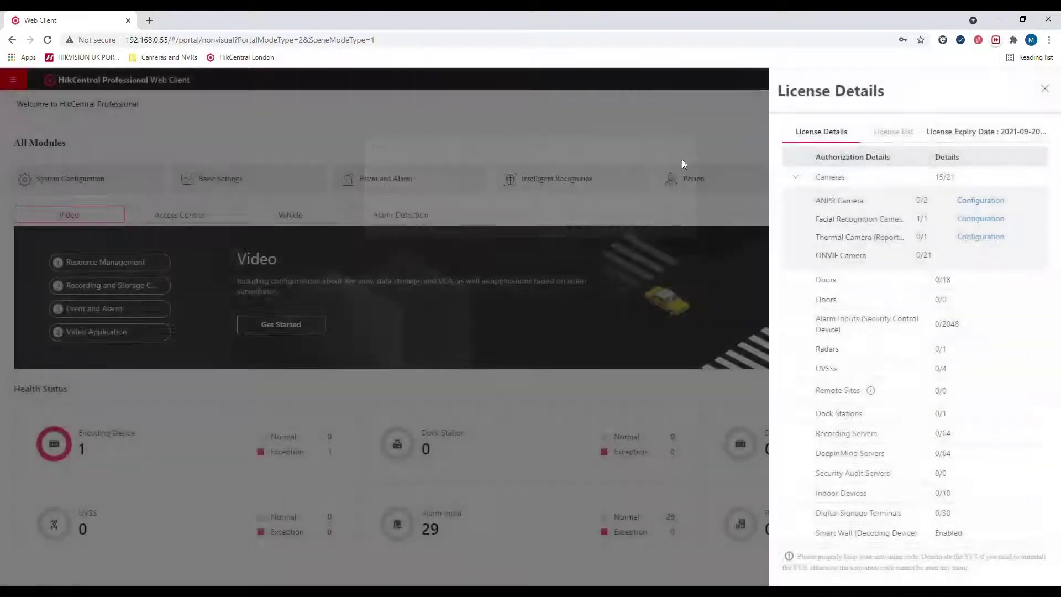
click(13, 79)
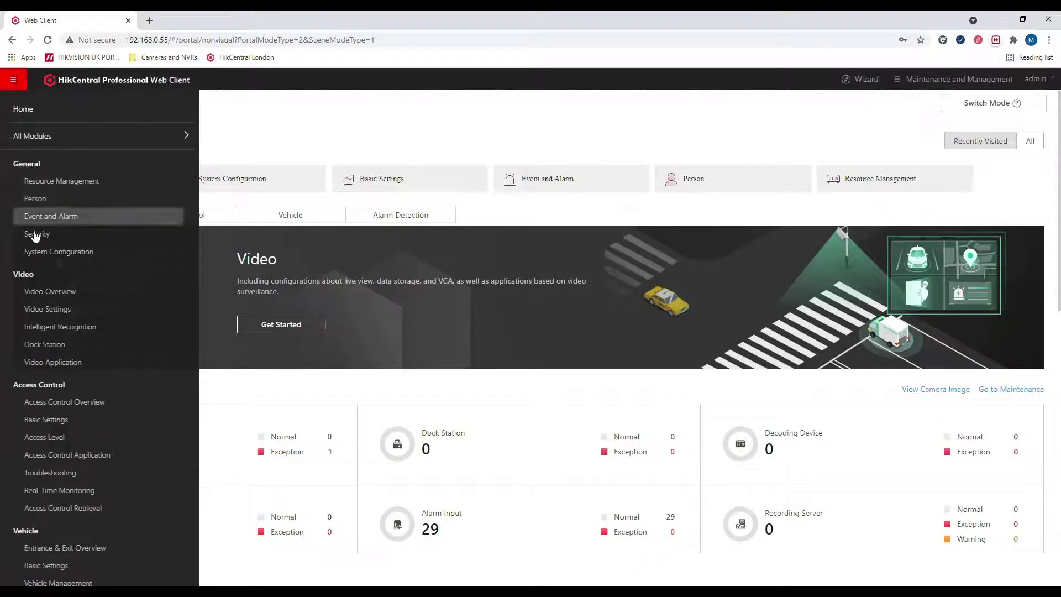
click(90, 327)
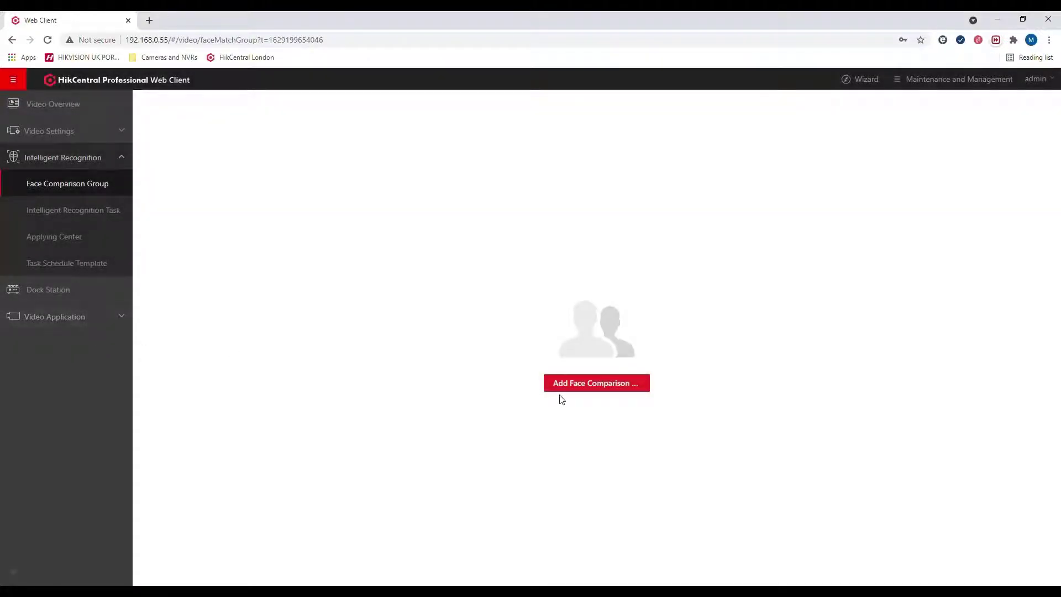
Step: Add a new face comparison group named 'Demo Group'
click(568, 393)
click(568, 393)
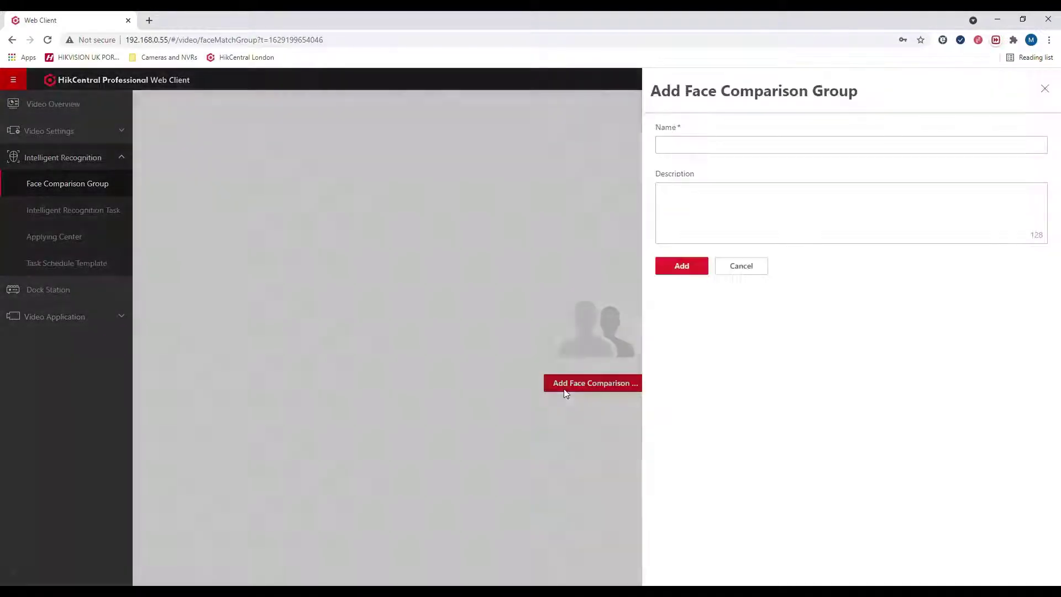
click(683, 147)
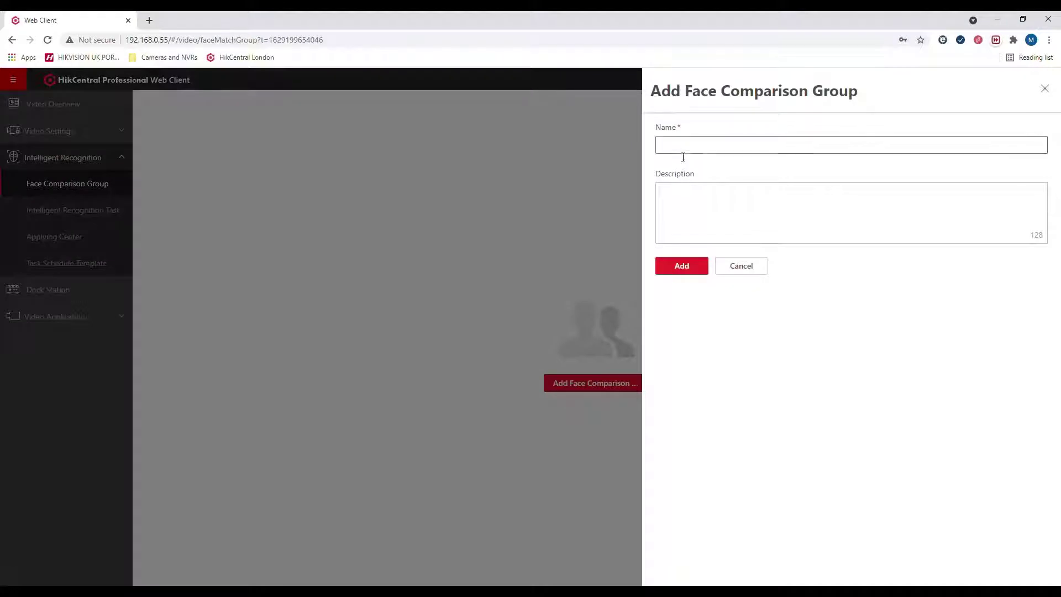
text(Demo Group)
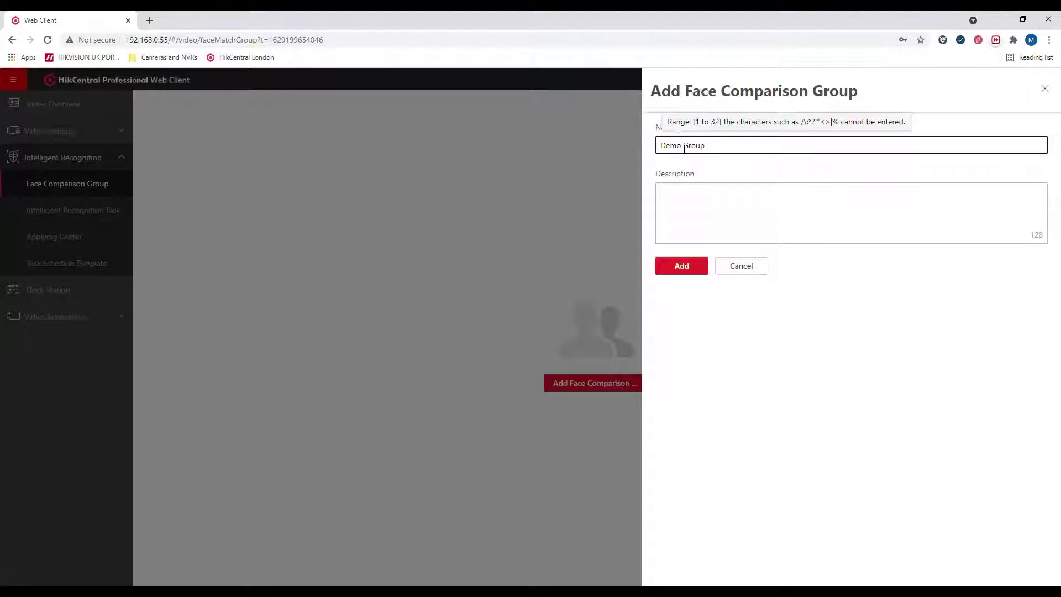
click(681, 266)
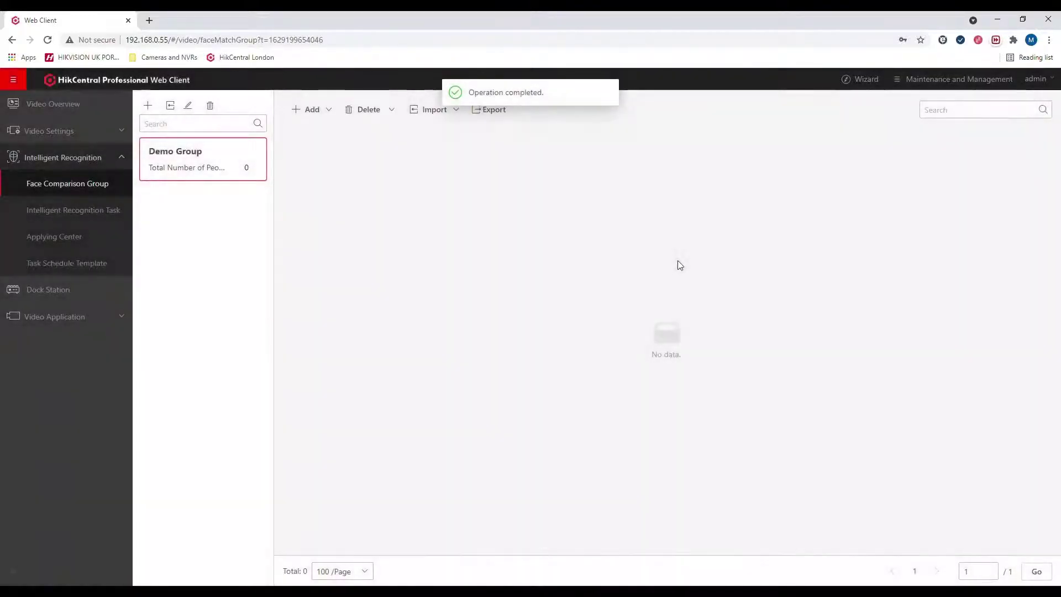
click(311, 109)
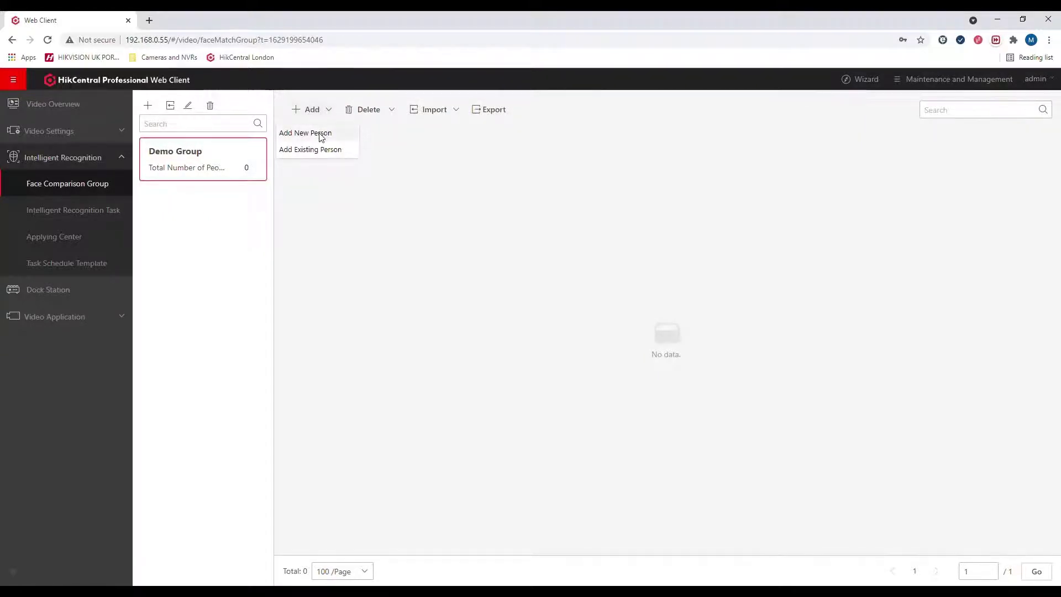
Step: Start a new person, entering their first and last name and setting gender to Male
click(310, 134)
click(504, 194)
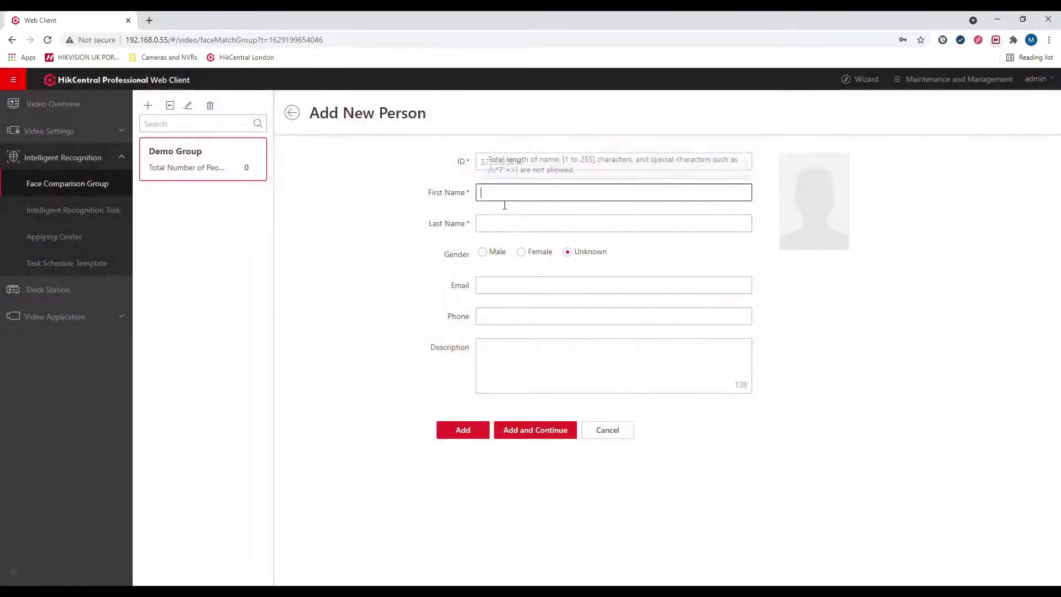
key(Tab)
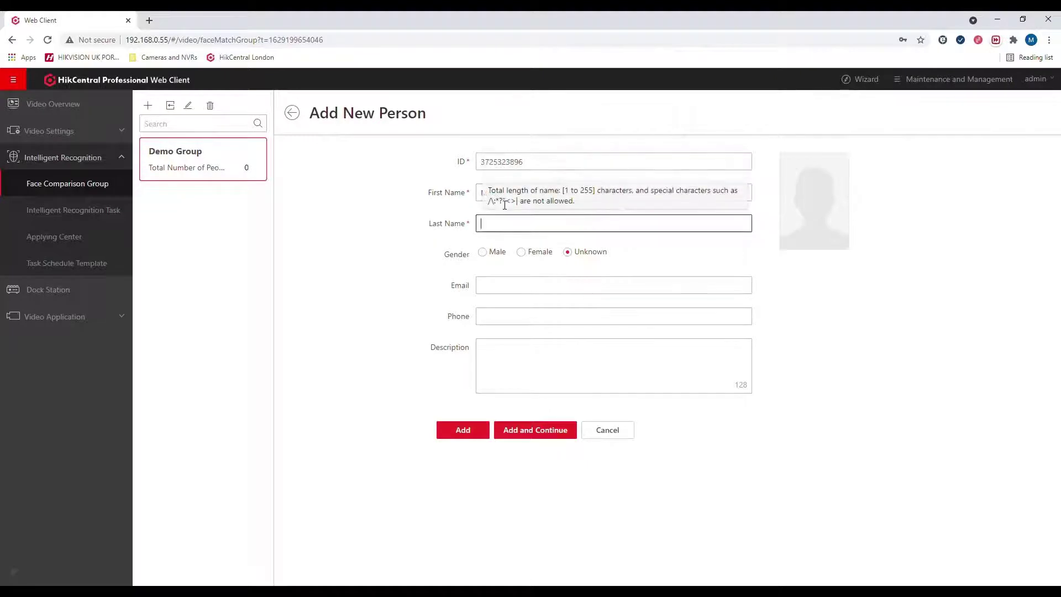
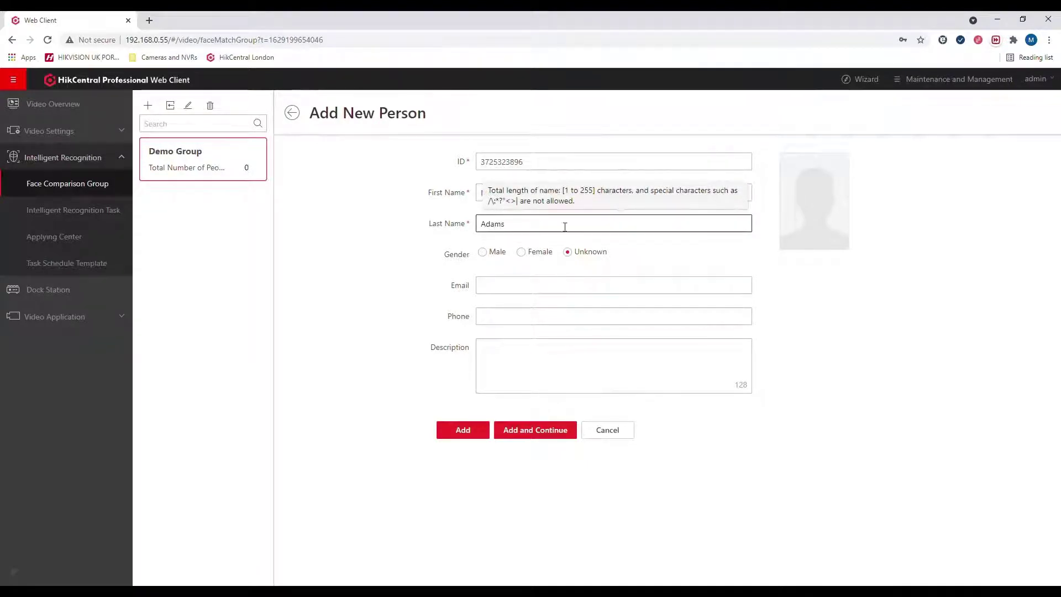
click(490, 259)
Step: Upload and keep the person's face picture, then add them to Demo Group
mouse_move(817, 234)
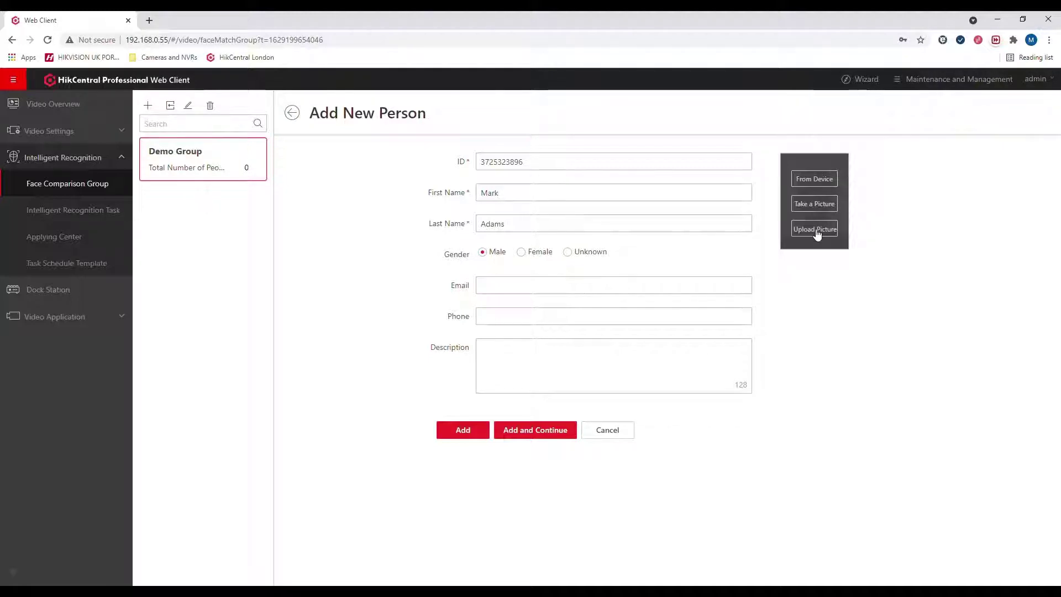
click(816, 229)
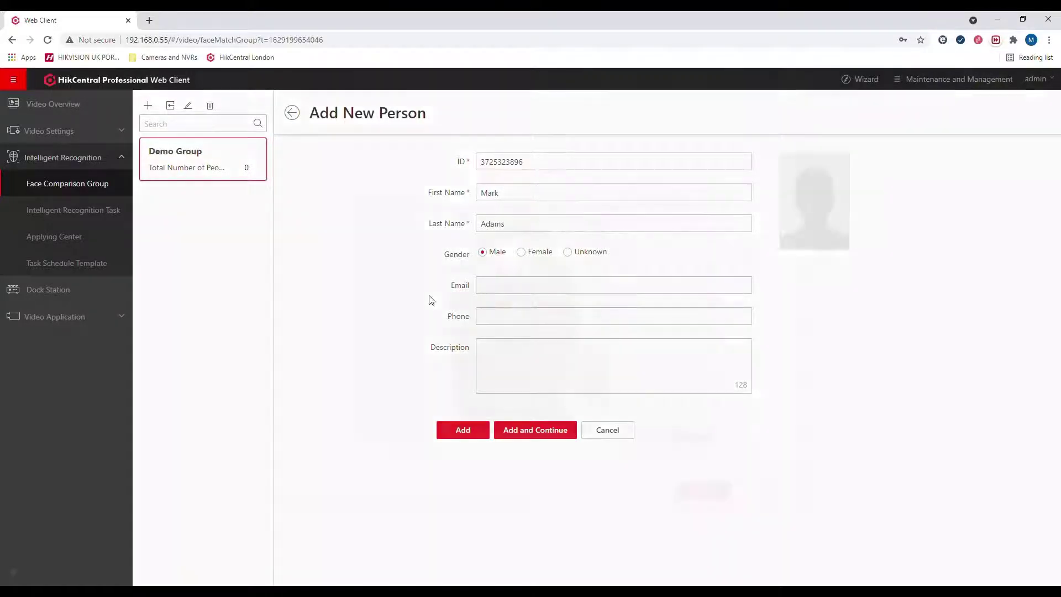
click(700, 507)
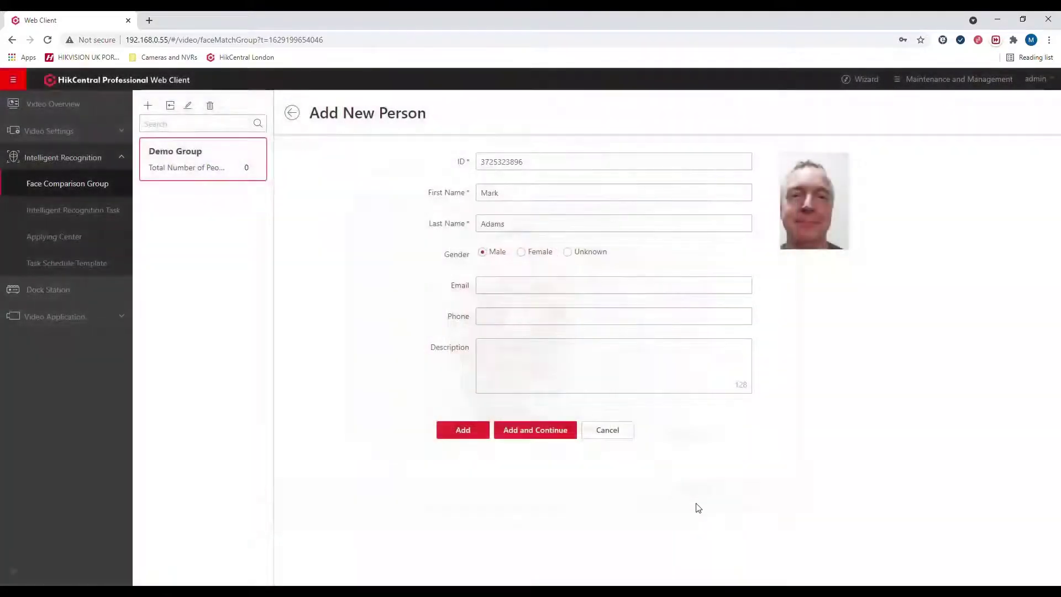
click(463, 430)
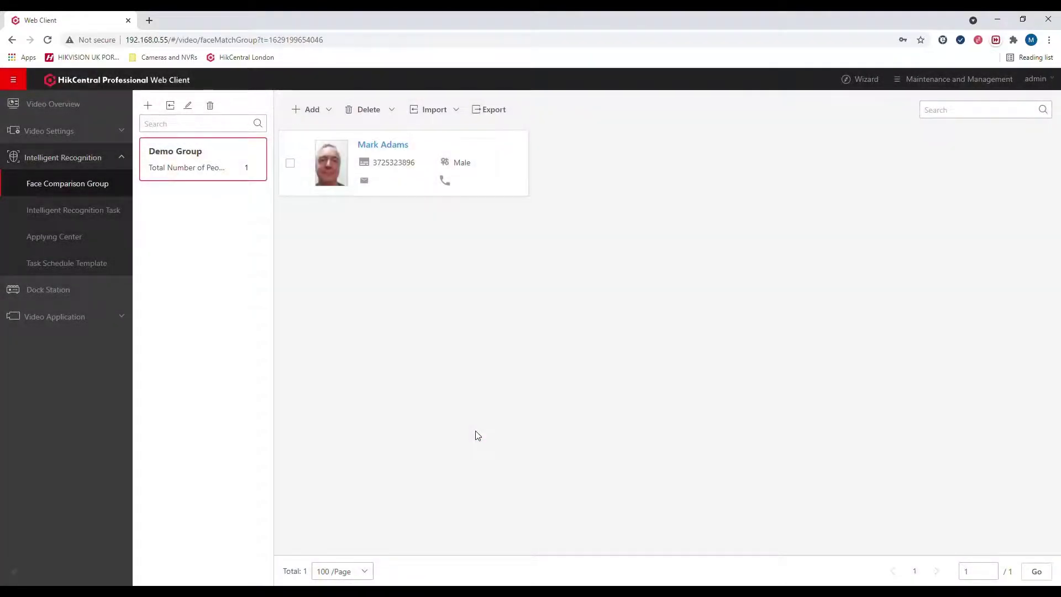
click(107, 217)
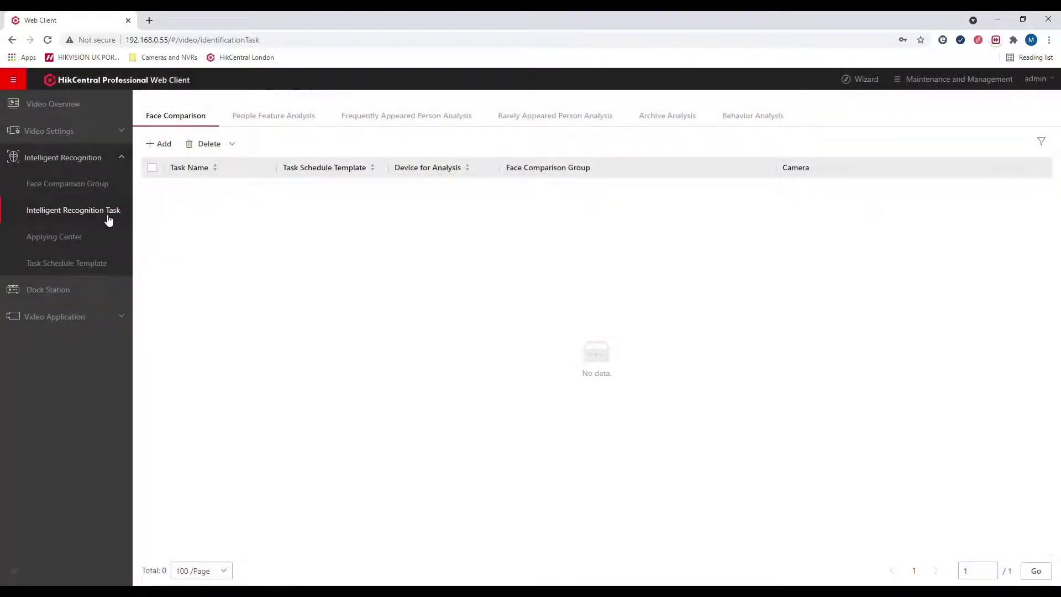
Step: Start a face comparison task named 'Demo Face Comparison' using DeepinMind NVR's camera DS-2TD2617-6PAI
click(164, 145)
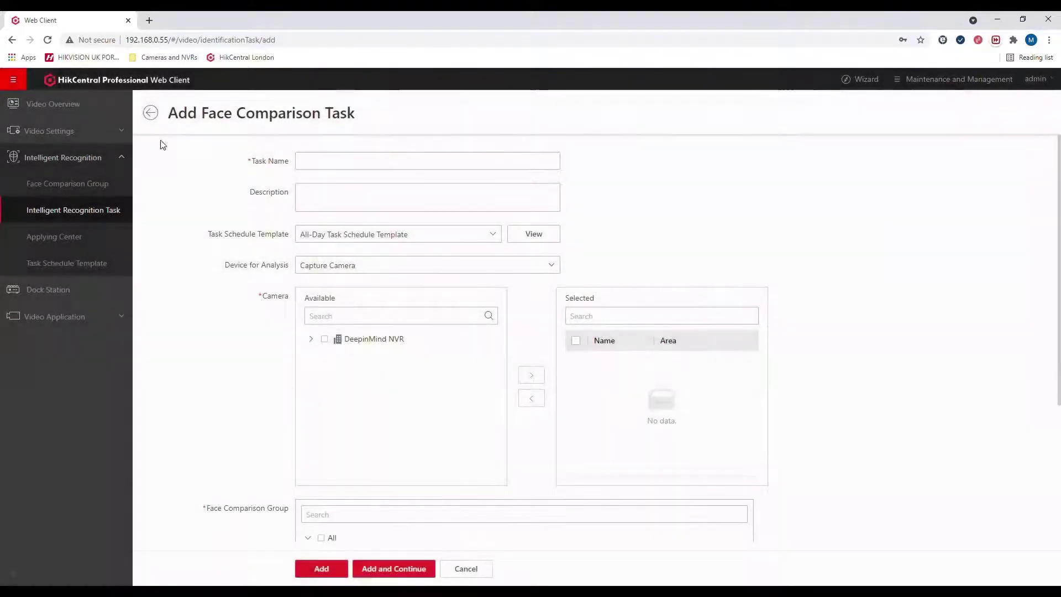
click(314, 166)
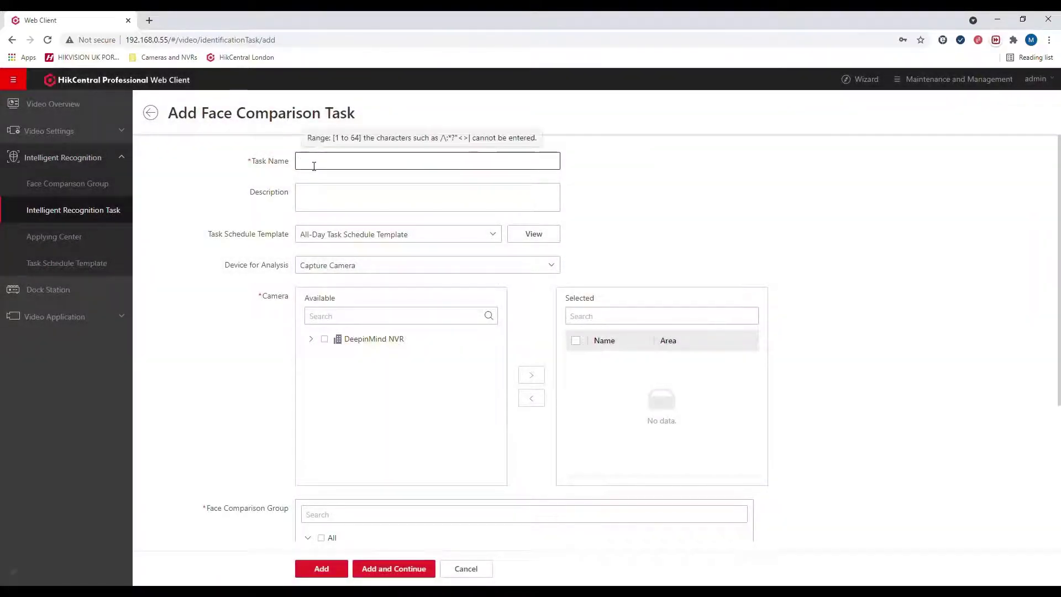
text(Demo Face Compar)
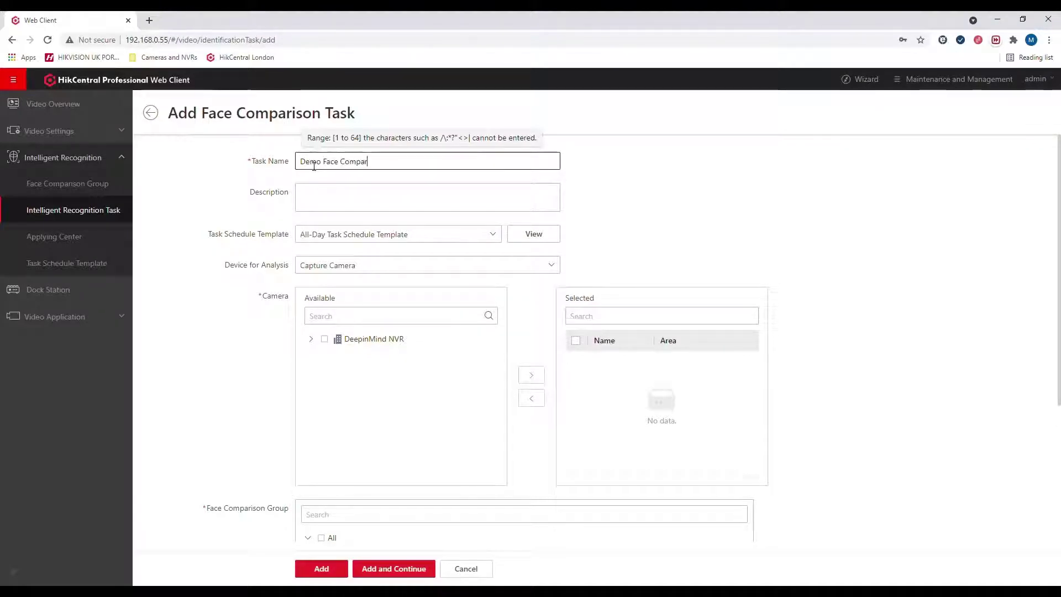
text(ison)
click(326, 266)
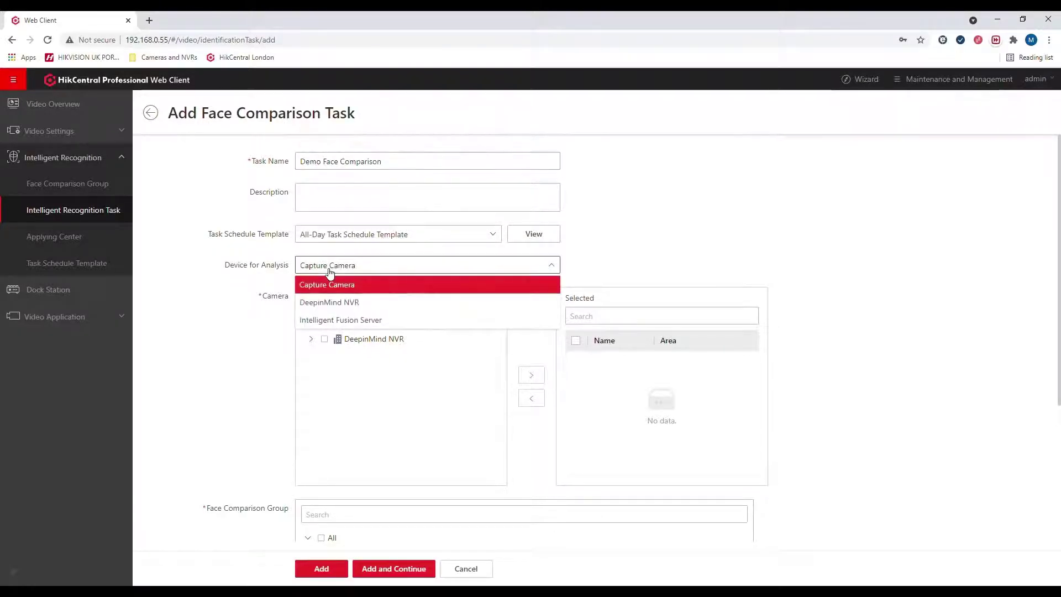
click(346, 304)
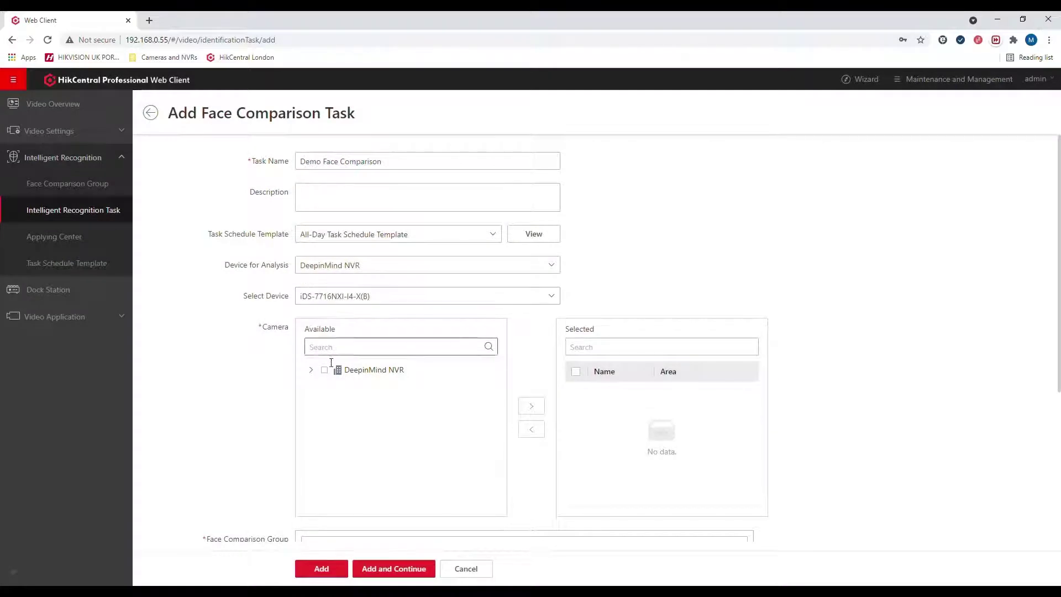
click(325, 369)
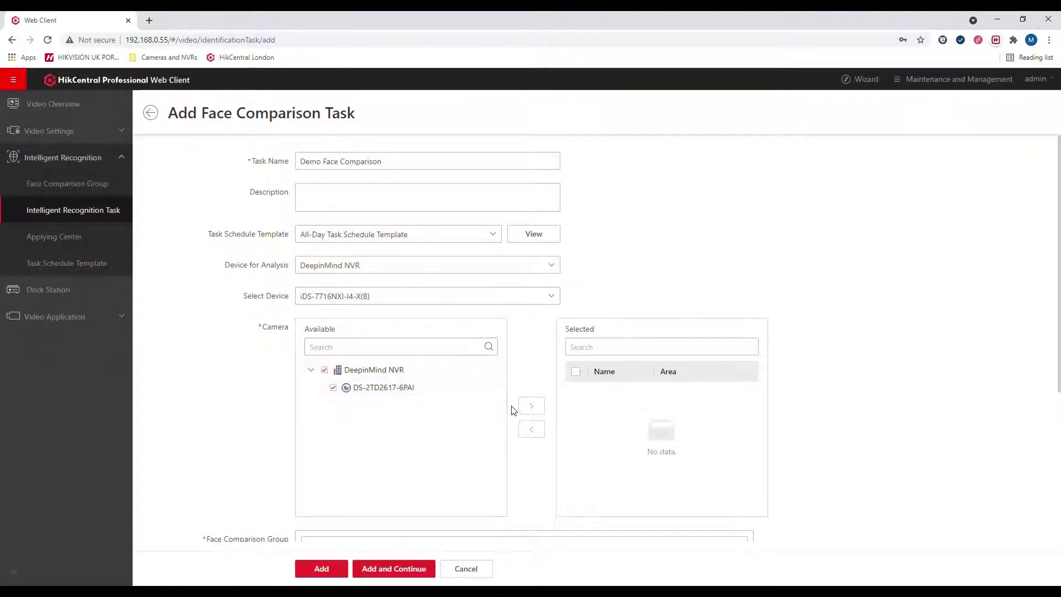
click(531, 407)
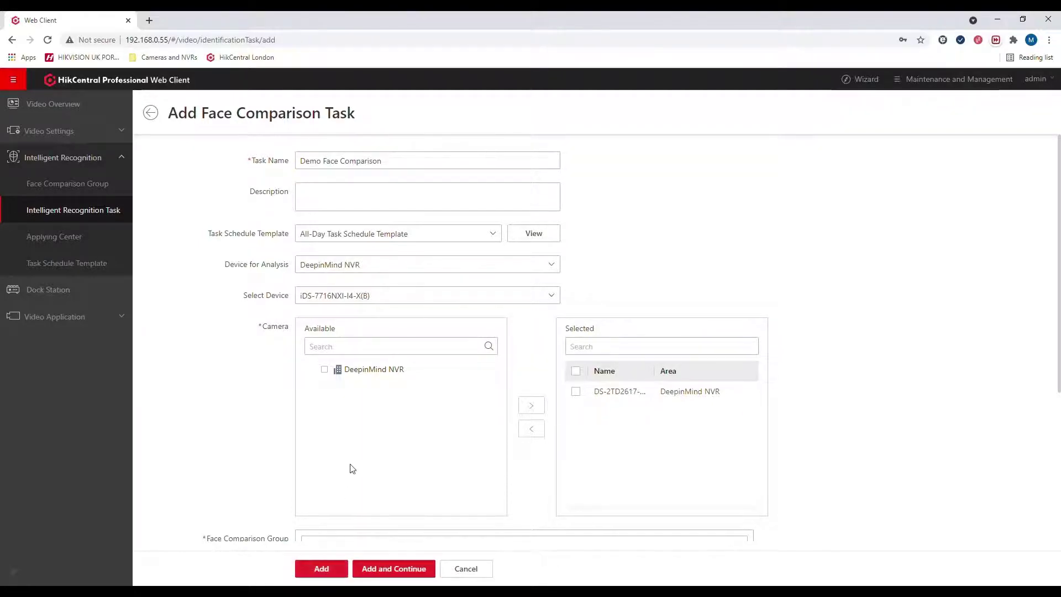
Step: Compare faces against Demo Group and save the task
scroll(342, 442, down, 4)
click(330, 352)
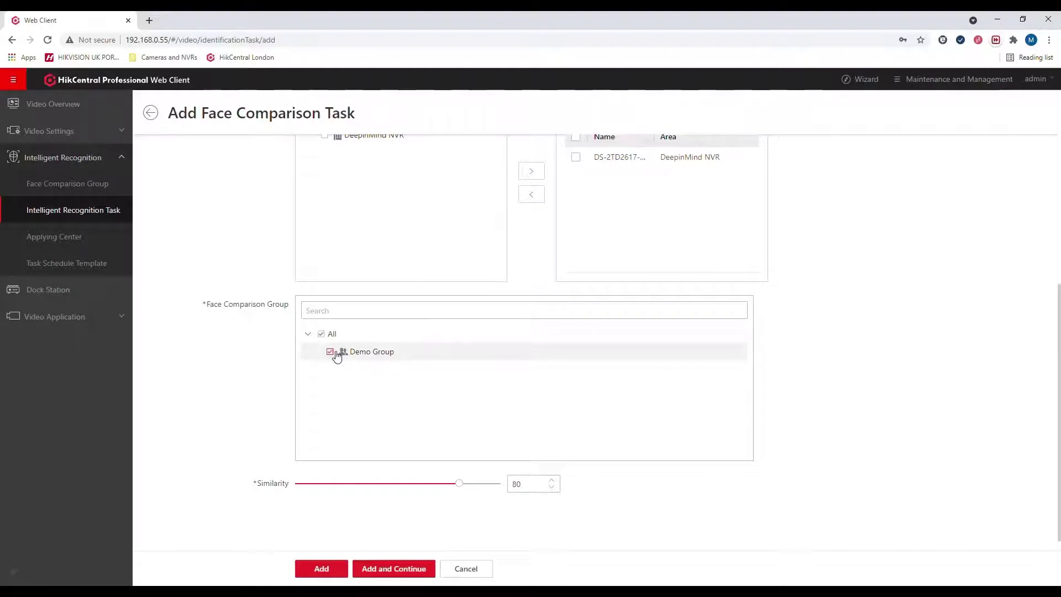
click(318, 569)
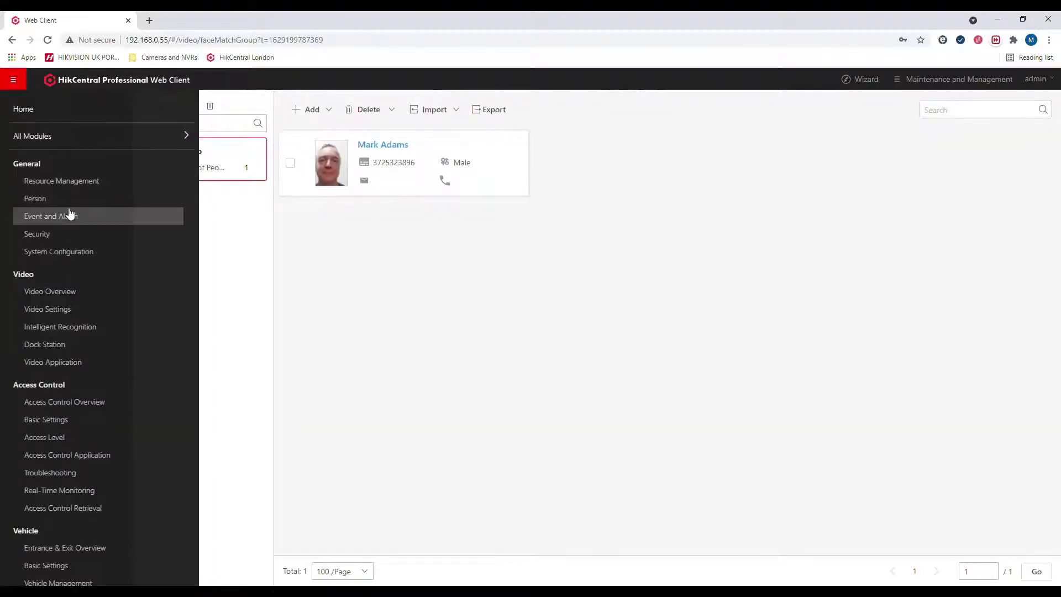
click(67, 213)
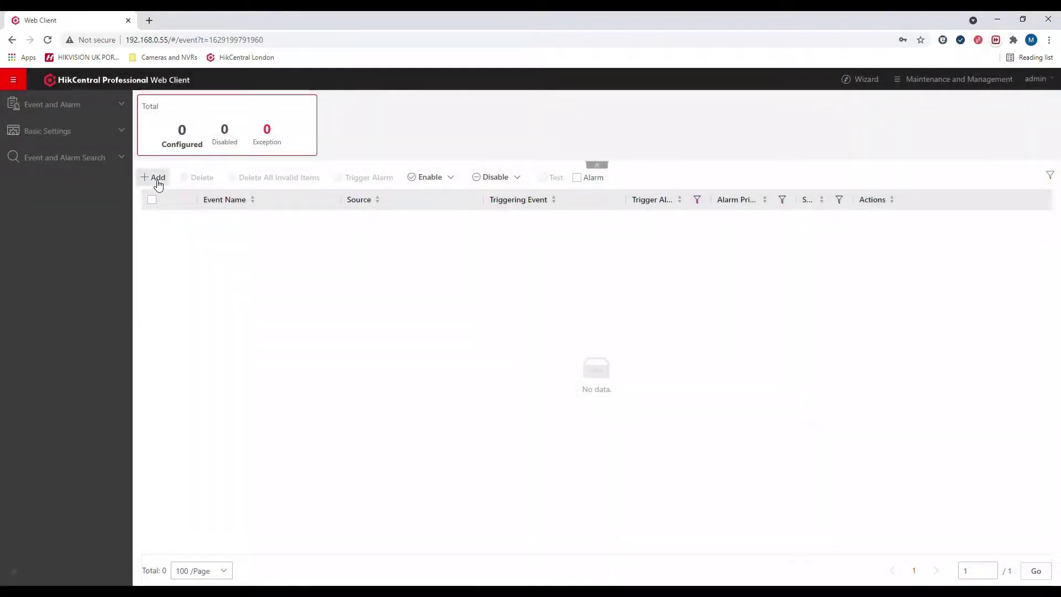
Step: Set up a new Face Matched Event sourced from camera DS-2TD2617-6PAI, limited to Demo Group
click(154, 179)
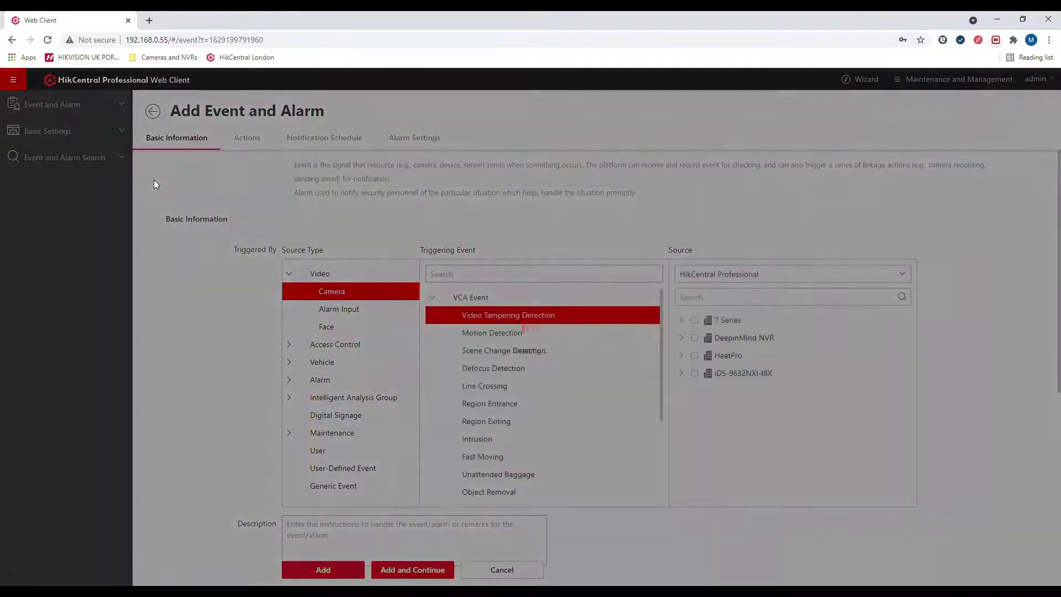
click(332, 328)
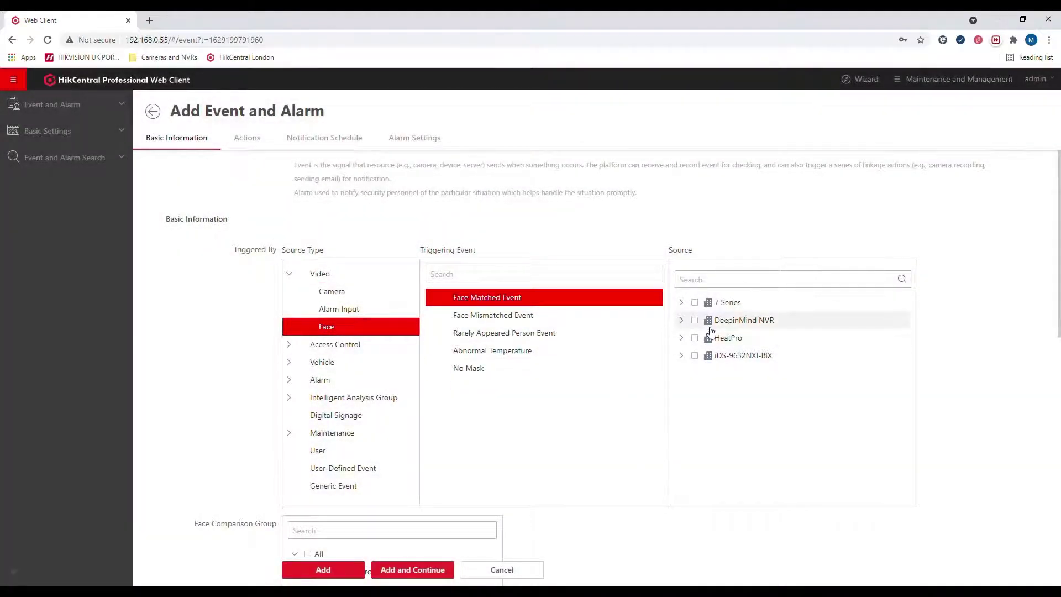
click(681, 321)
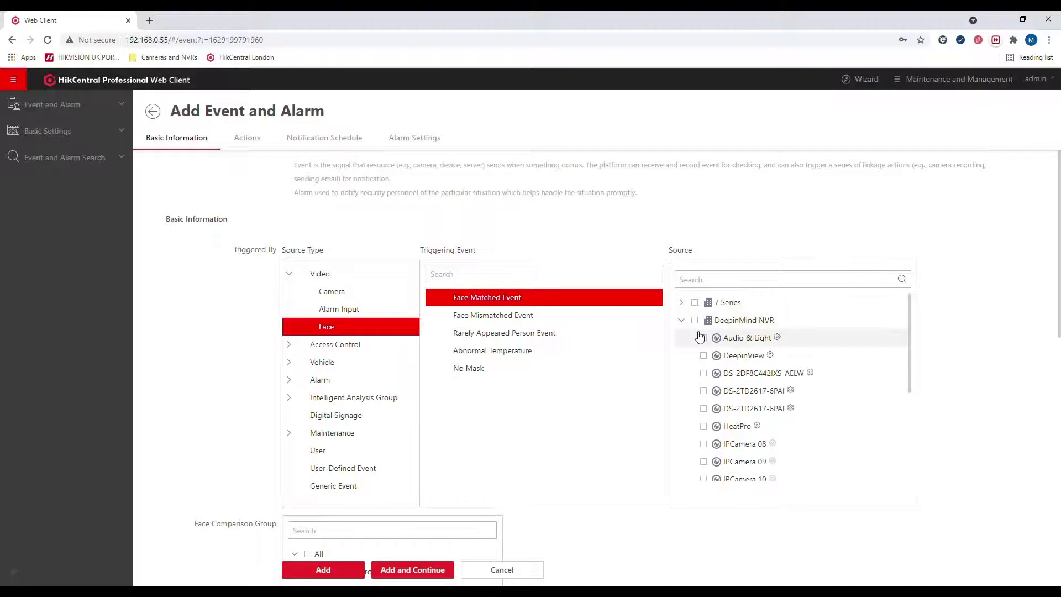
click(704, 391)
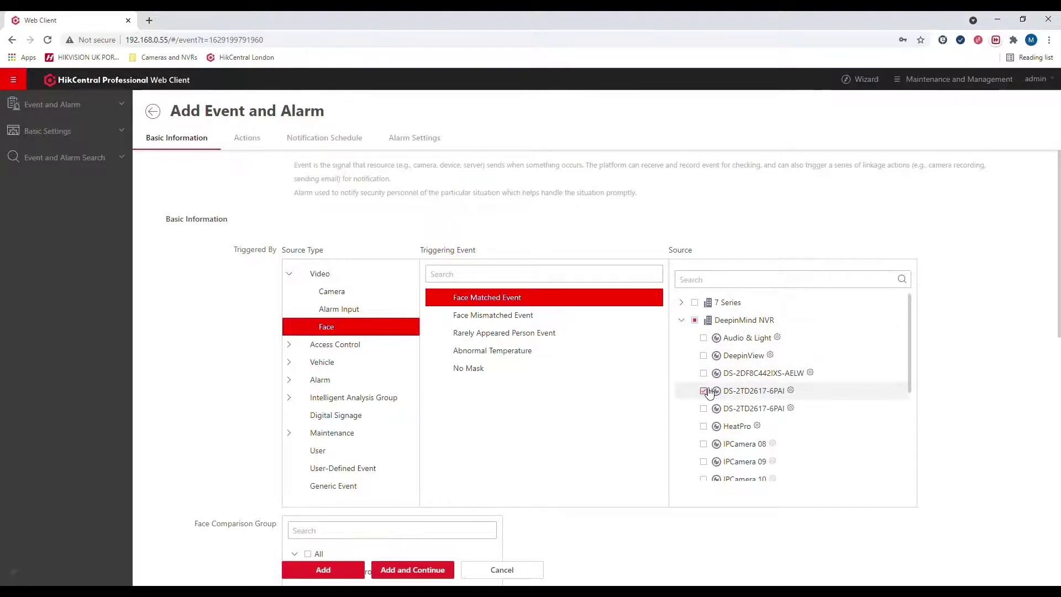
scroll(625, 284, down, 4)
click(317, 348)
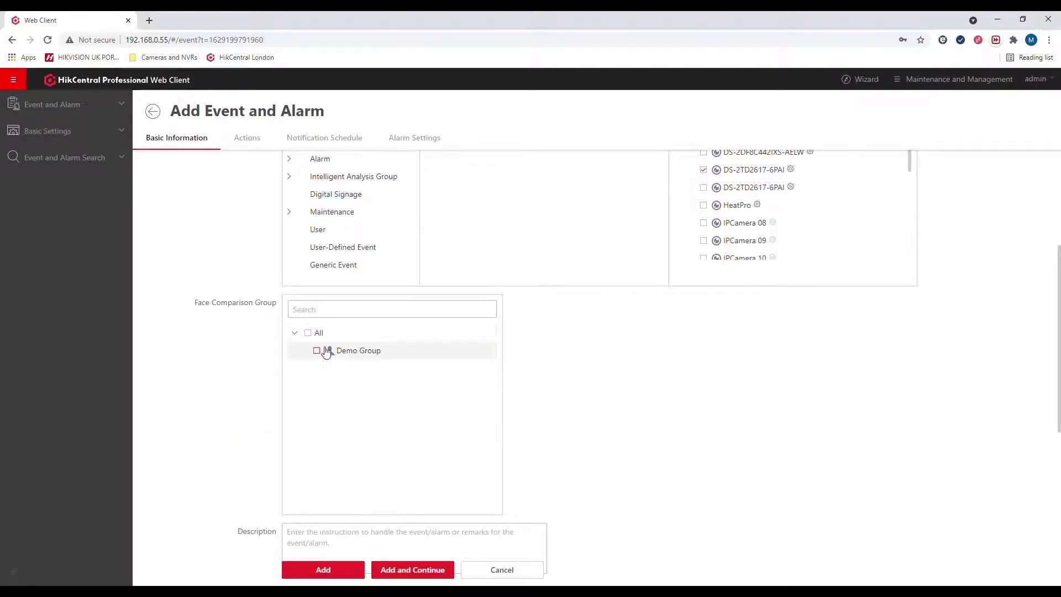
scroll(552, 291, down, 5)
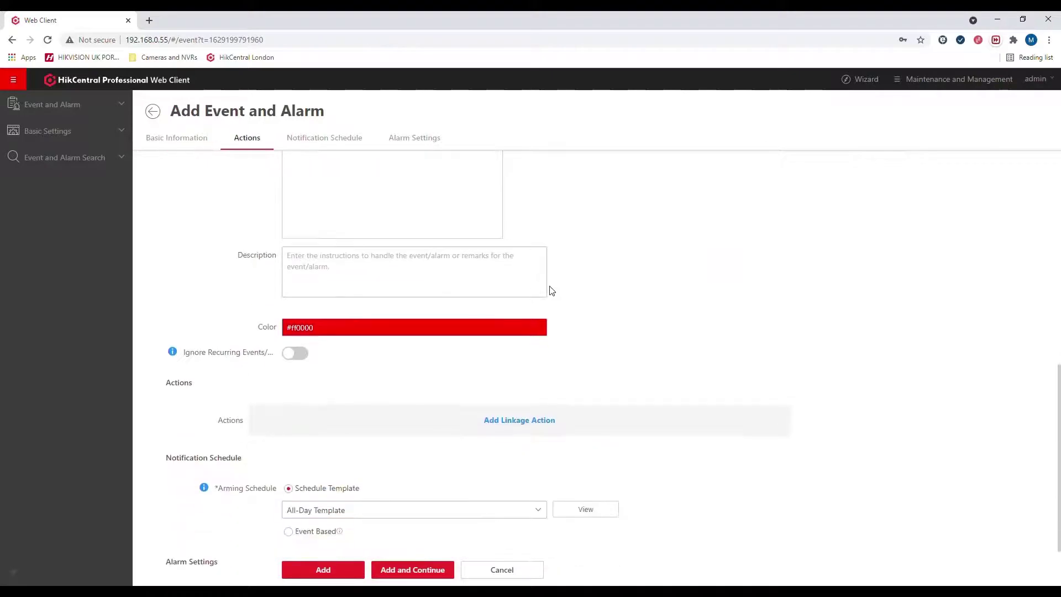
Step: Enter 'Greet this VIP' as the event's description
click(385, 277)
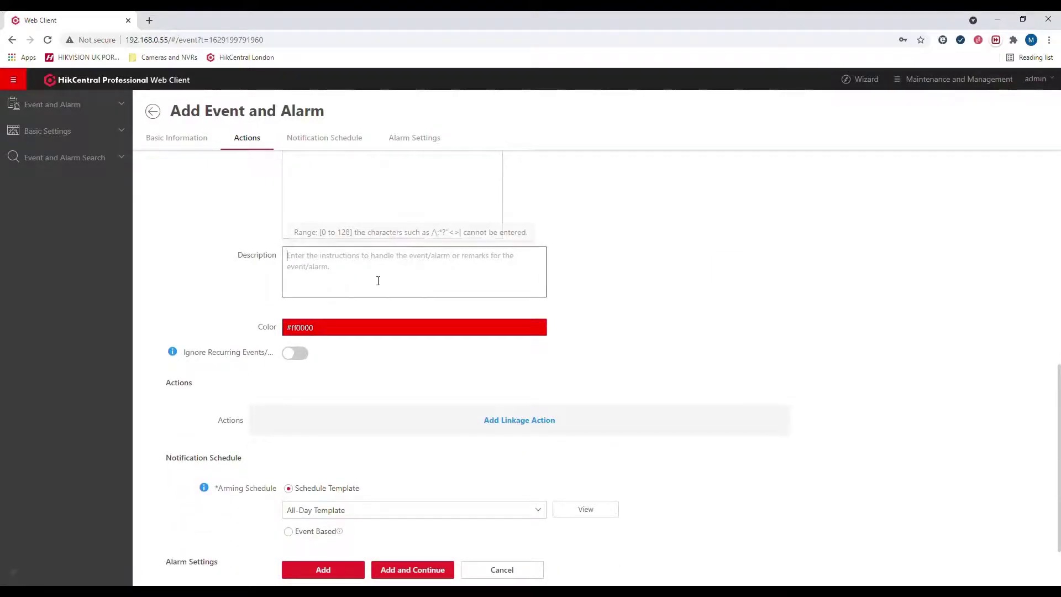
text(Greet )
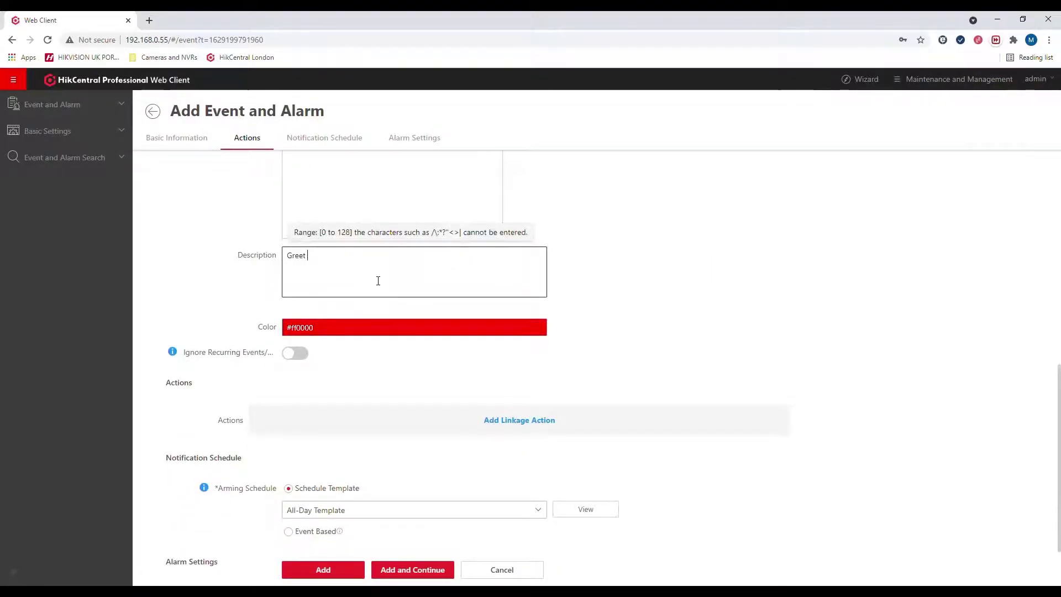
text(this VIP)
scroll(369, 248, down, 2)
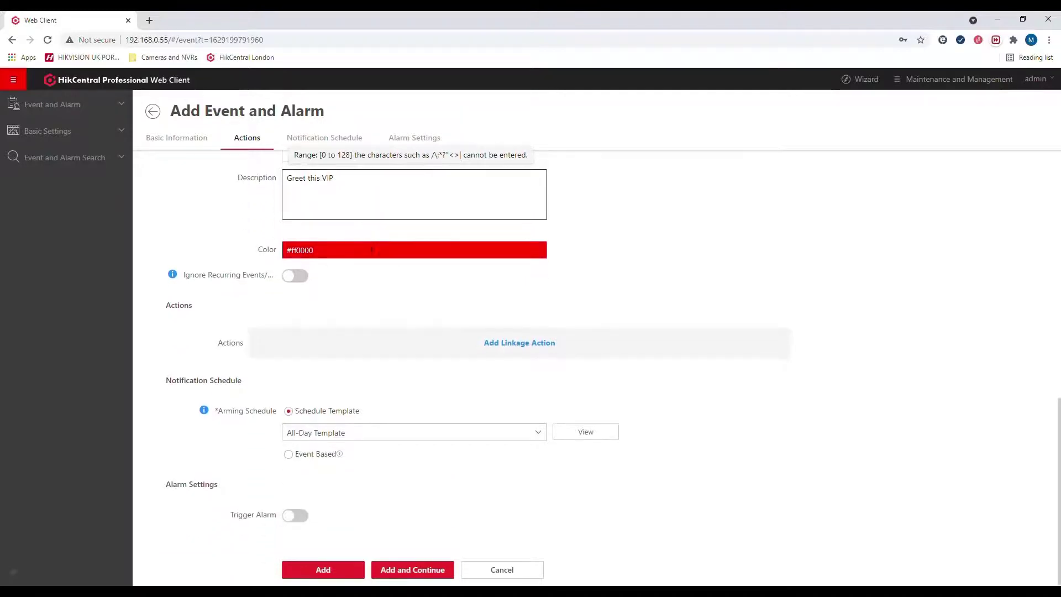
Step: Enable Trigger Alarm with a pop-up window and an audible warning saying 'Please greet the VIP'
click(295, 515)
scroll(467, 373, down, 5)
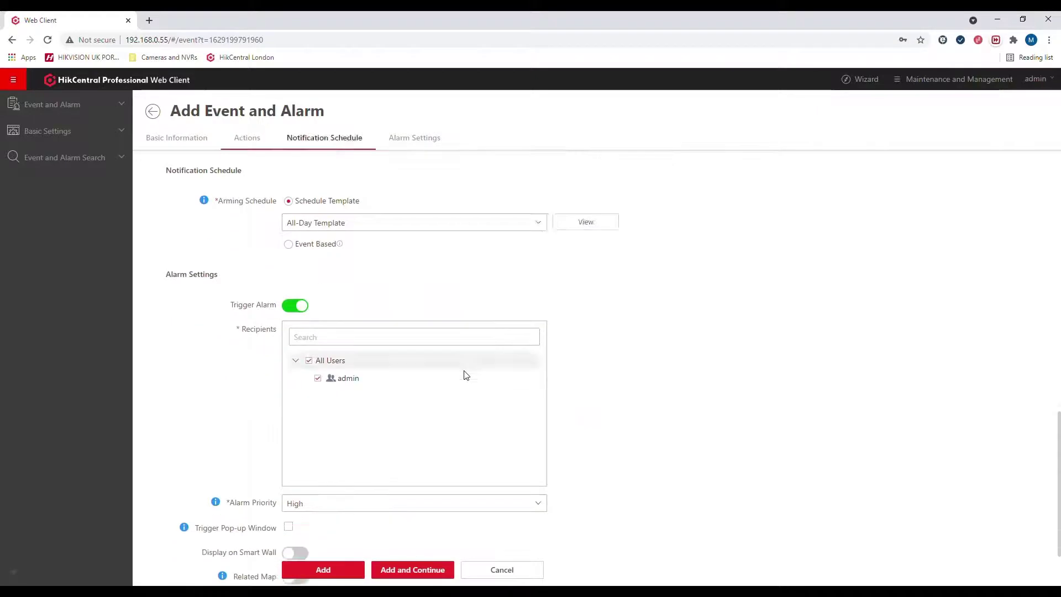
scroll(400, 310, down, 1)
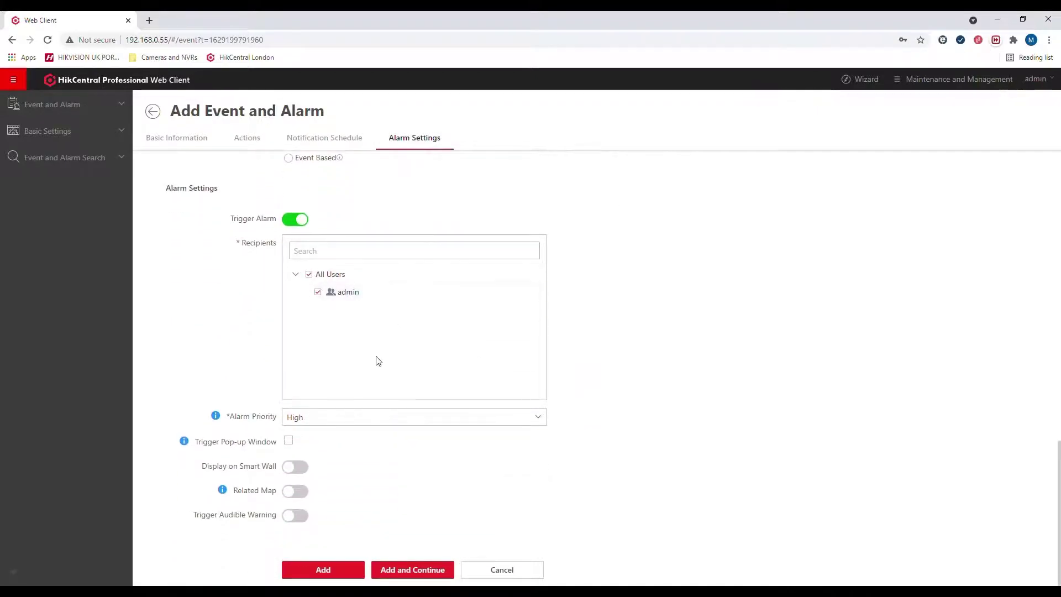
click(293, 442)
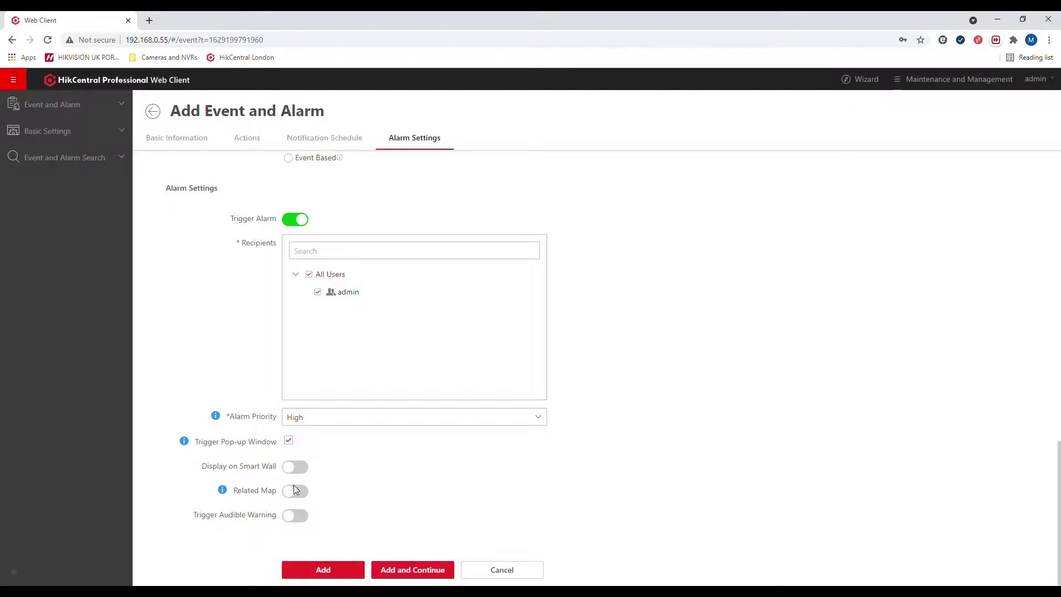
click(301, 517)
scroll(346, 436, down, 2)
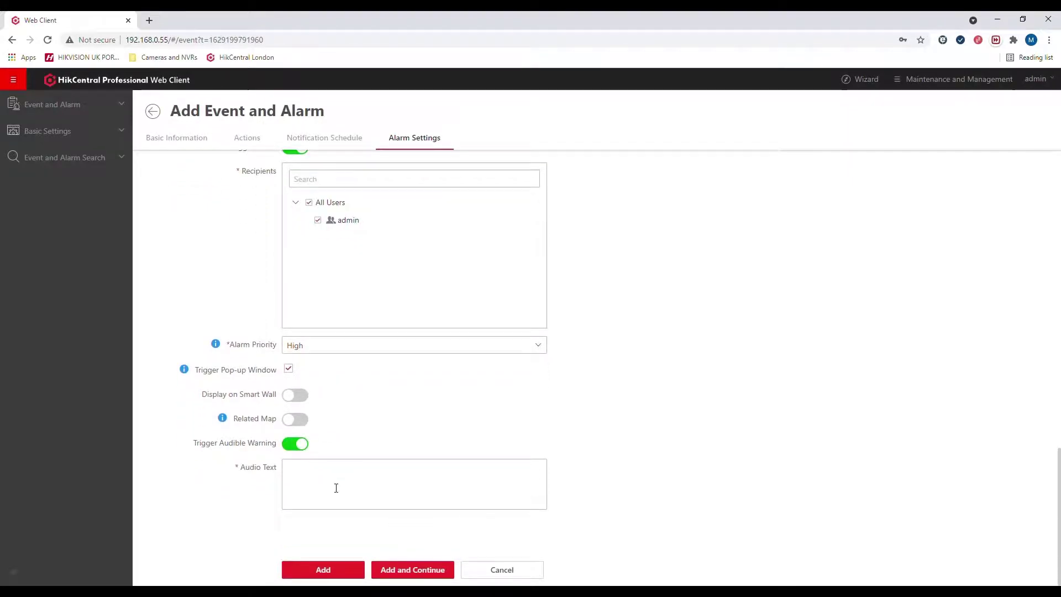
click(336, 486)
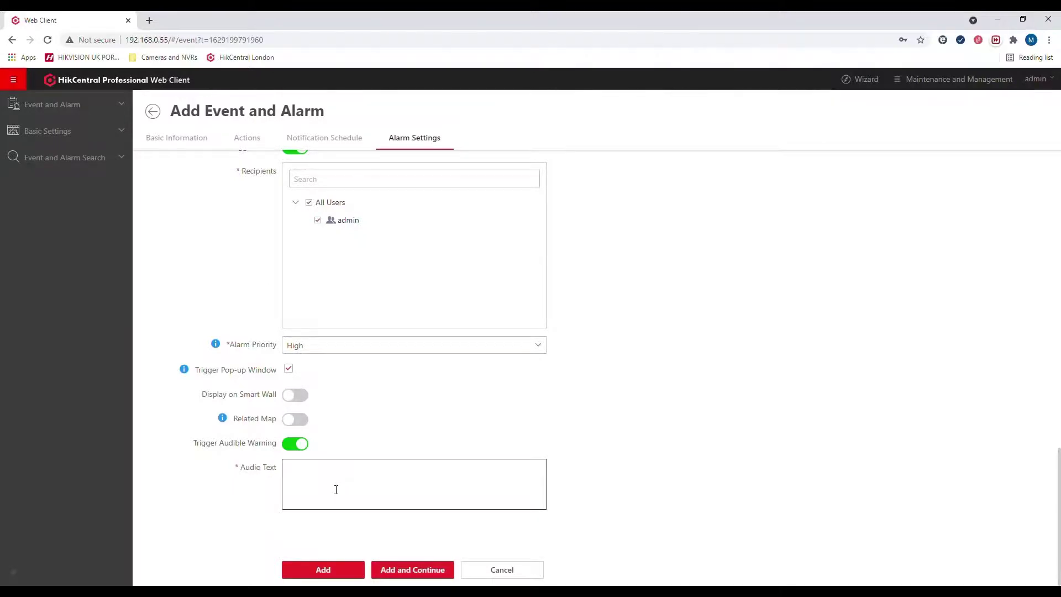
text(Please greet the VIP)
Step: Add the face-matched event and alarm to save it
click(330, 566)
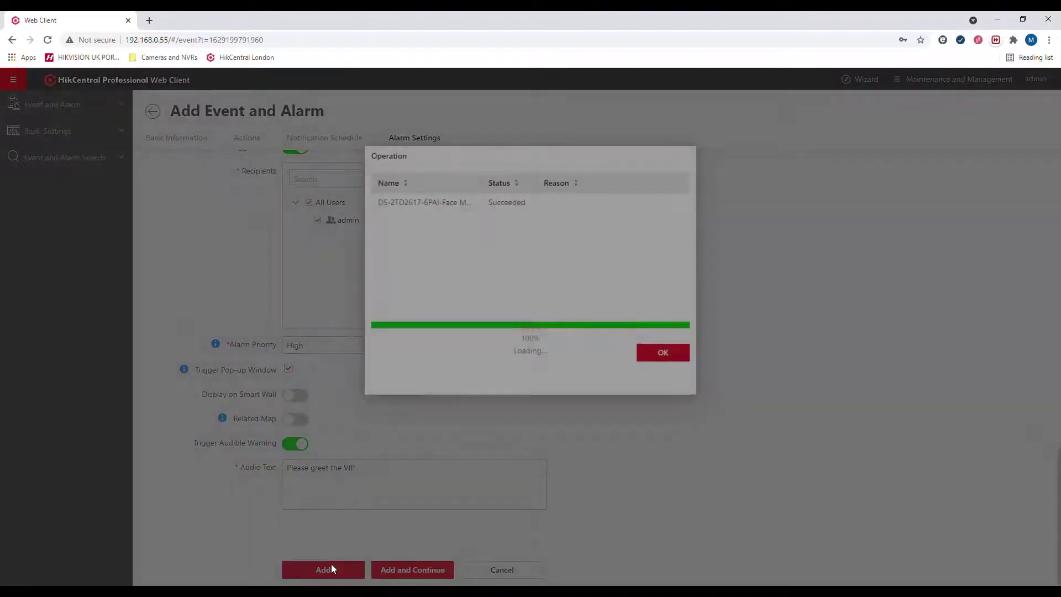